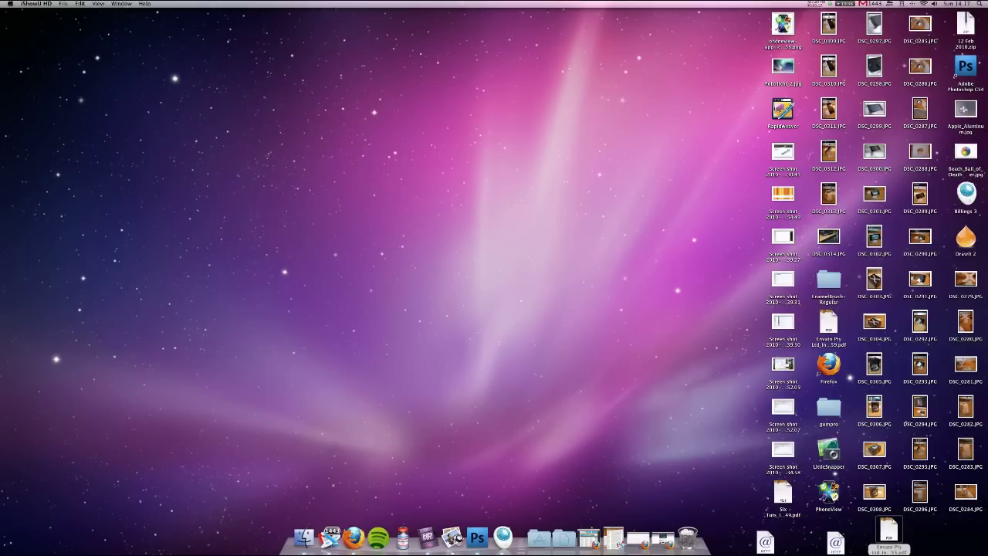
# - Search Spotlight for 'bum' to find BumpTop, then dismiss the results
pyautogui.click(979, 3)
pyautogui.write('bum')
pyautogui.press('Escape')
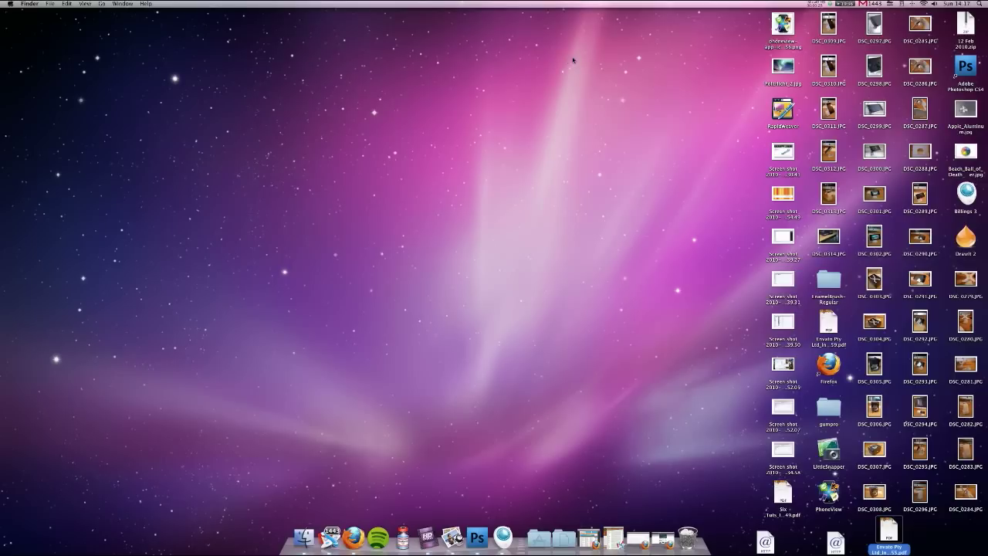
# - Launch BumpTop from a Spotlight search for 'bum'
pyautogui.press('super+space')
pyautogui.write('bum')
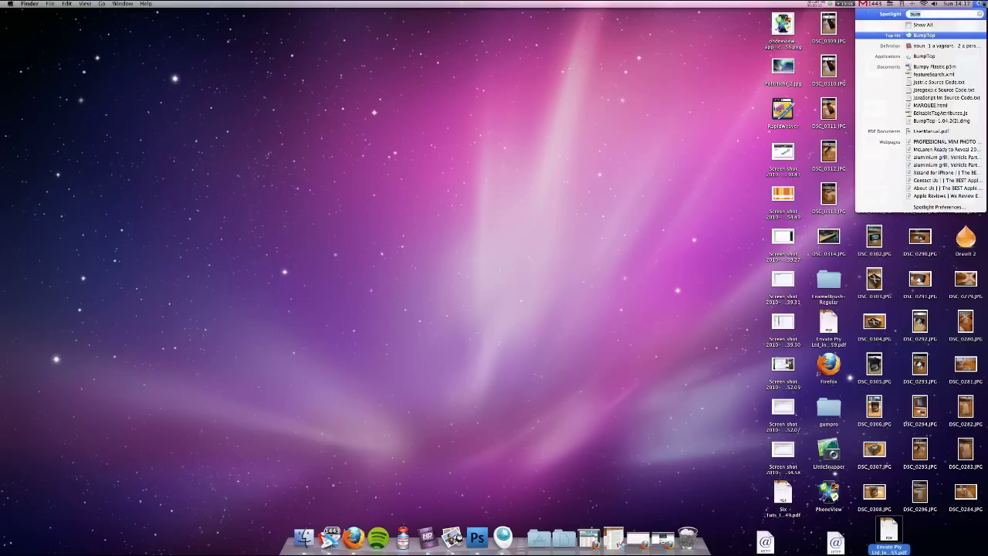
pyautogui.press('Return')
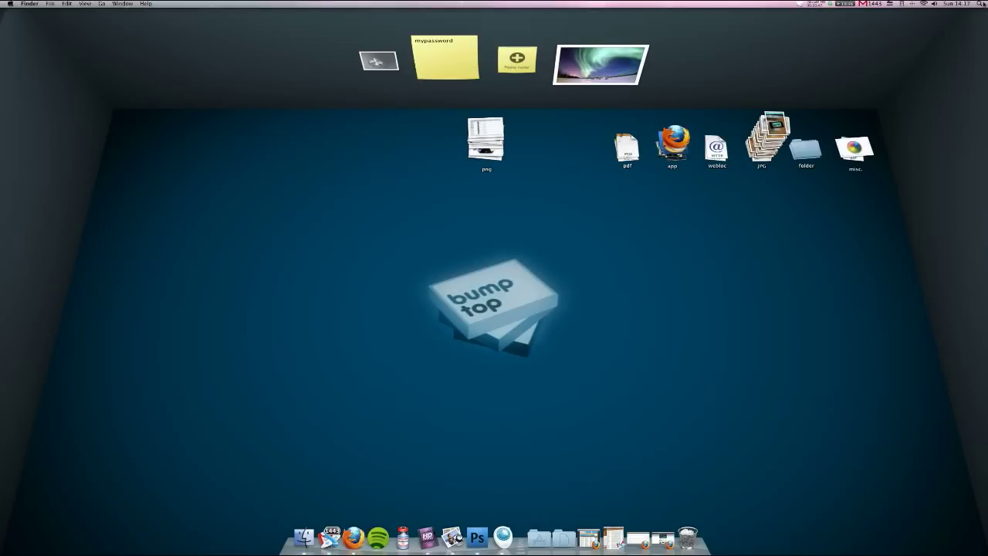
pyautogui.press('F9')
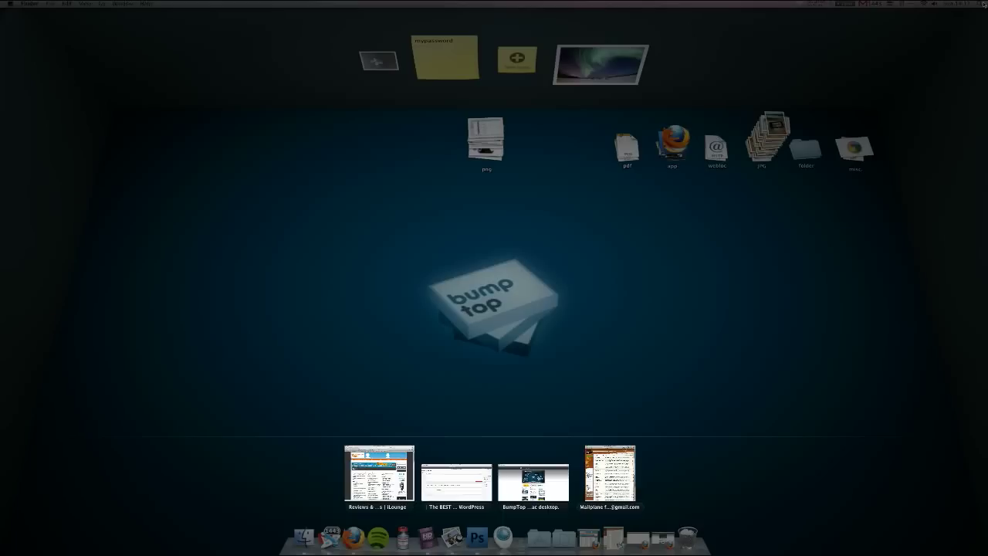
pyautogui.press('Escape')
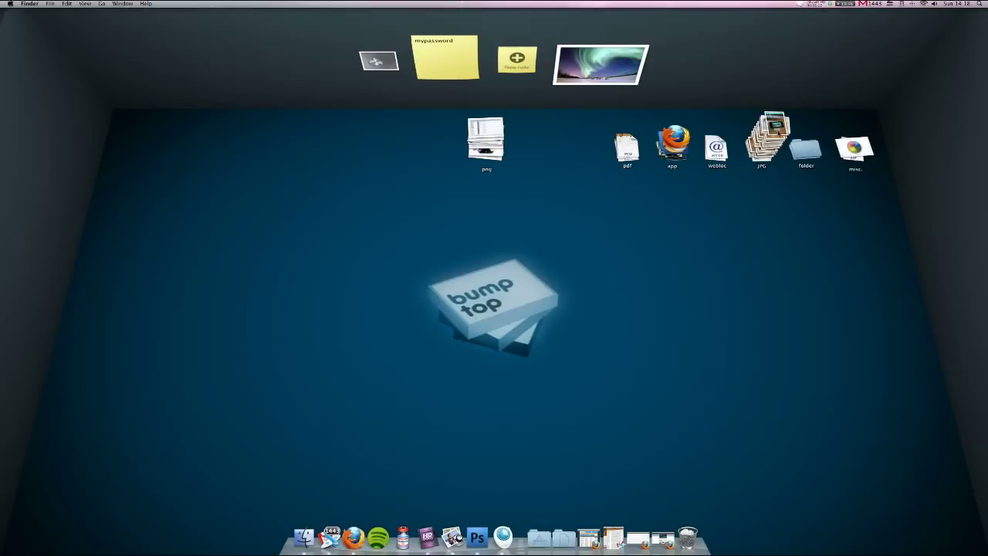
# - Leaf through the JPG pile in grid view, then pile all floor items by type
pyautogui.scroll(-2, 778, 131)
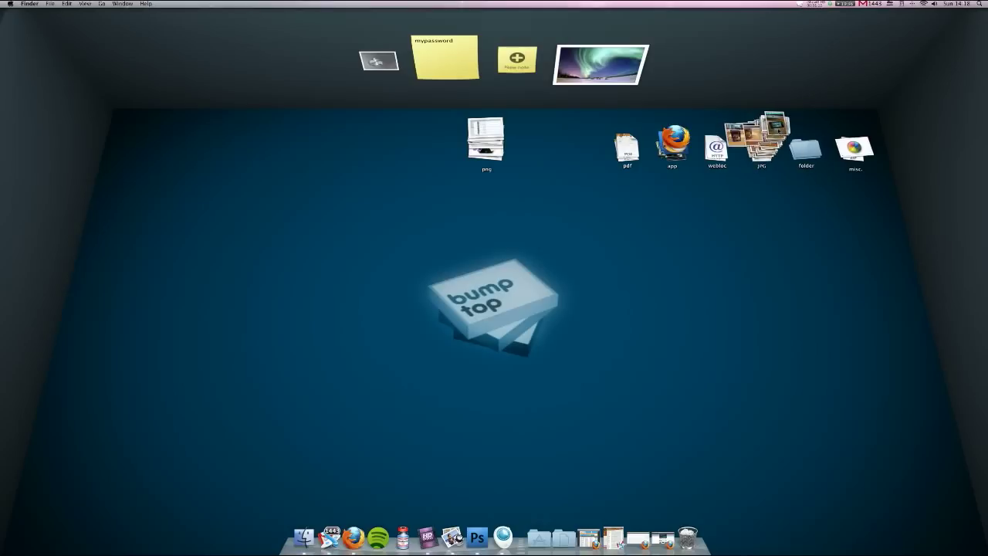
pyautogui.scroll(-2, 778, 130)
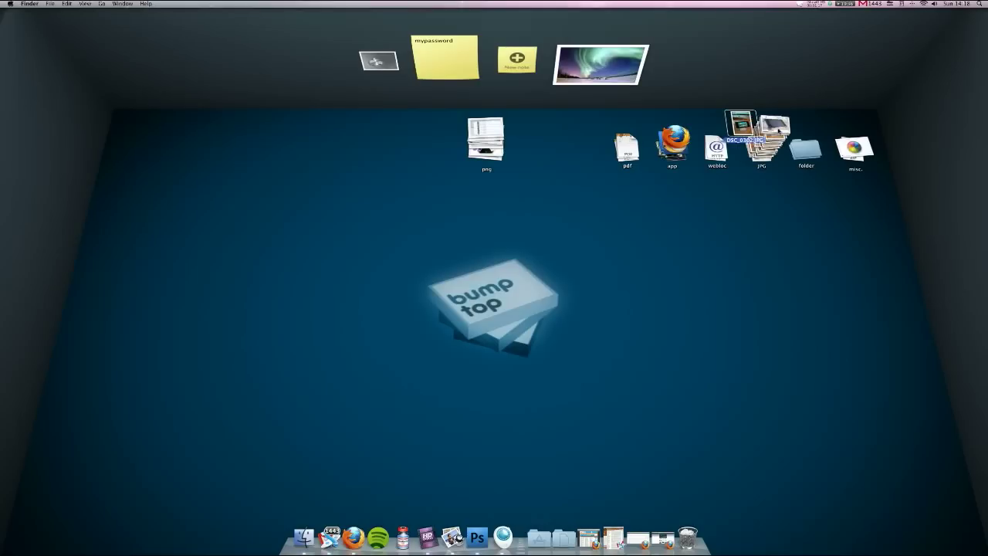
pyautogui.scroll(-2, 760, 135)
pyautogui.scroll(-2, 761, 135)
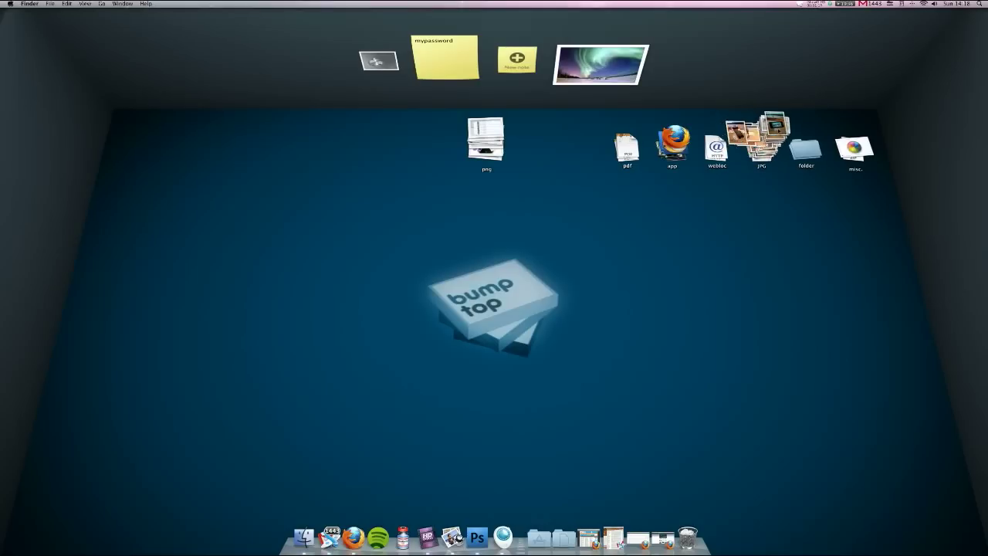
pyautogui.scroll(-2, 761, 135)
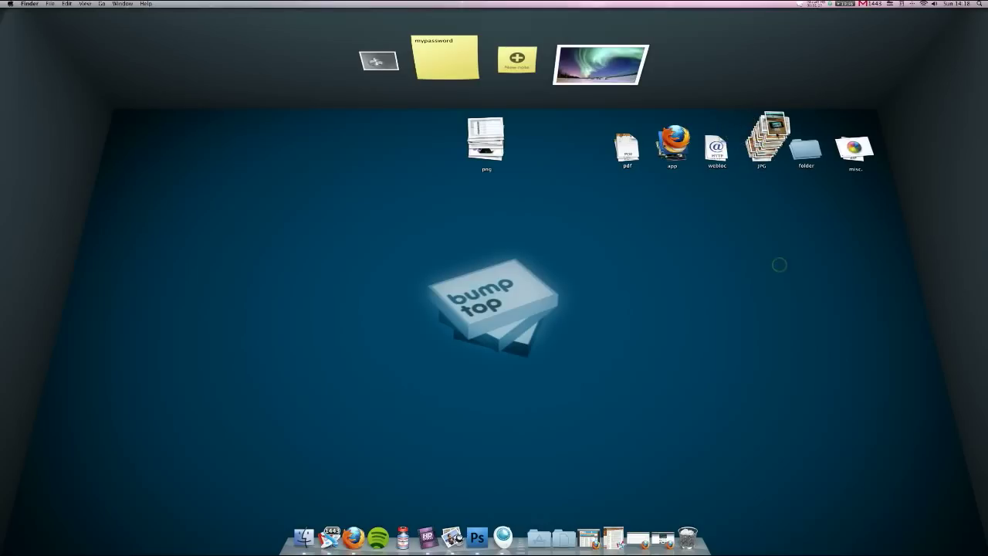
pyautogui.doubleClick(768, 141)
pyautogui.scroll(-2, 777, 135)
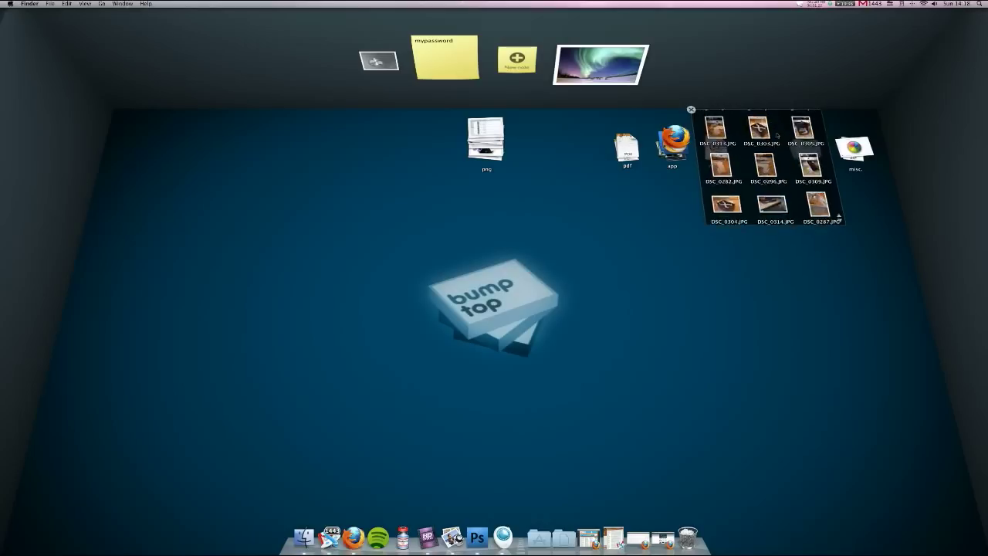
pyautogui.scroll(-2, 777, 135)
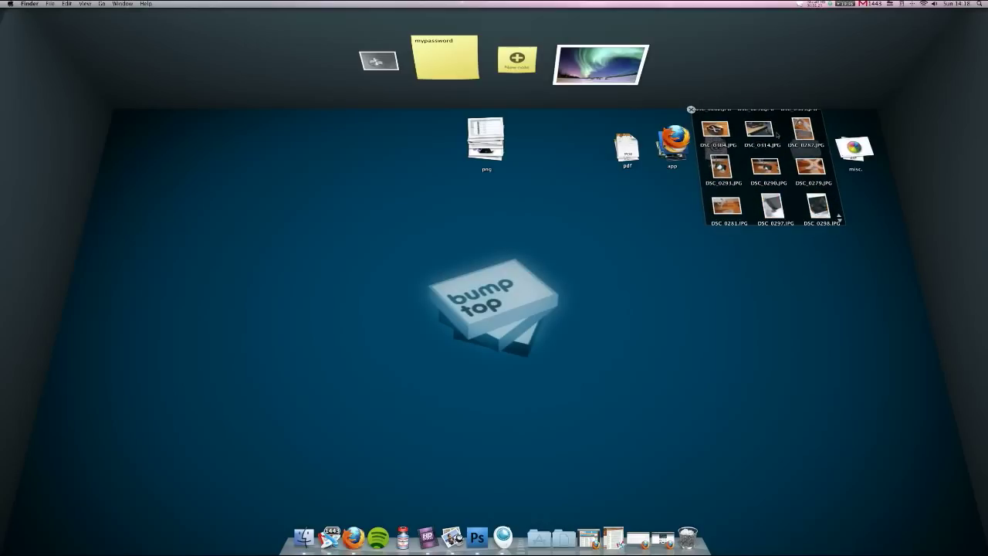
pyautogui.click(691, 109)
pyautogui.rightClick(668, 240)
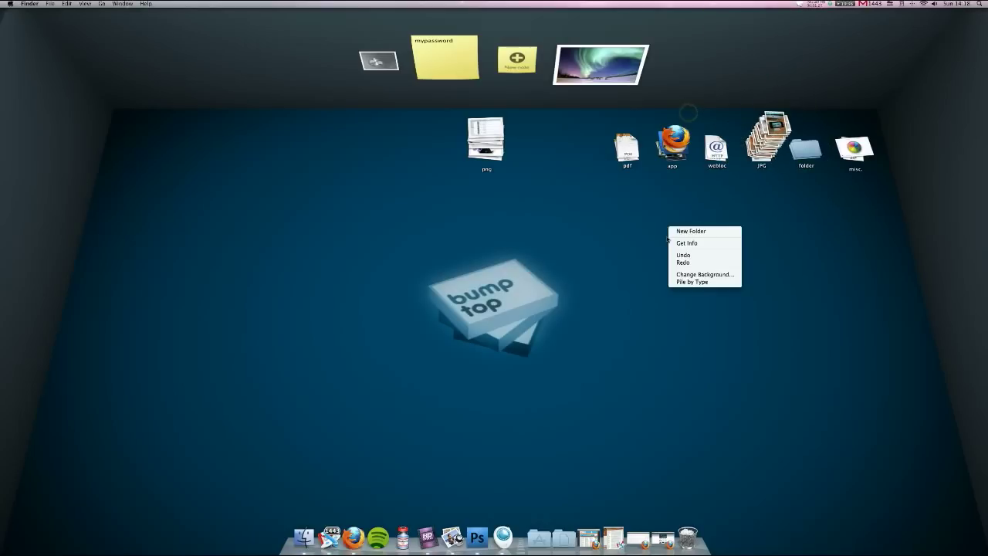
pyautogui.click(718, 282)
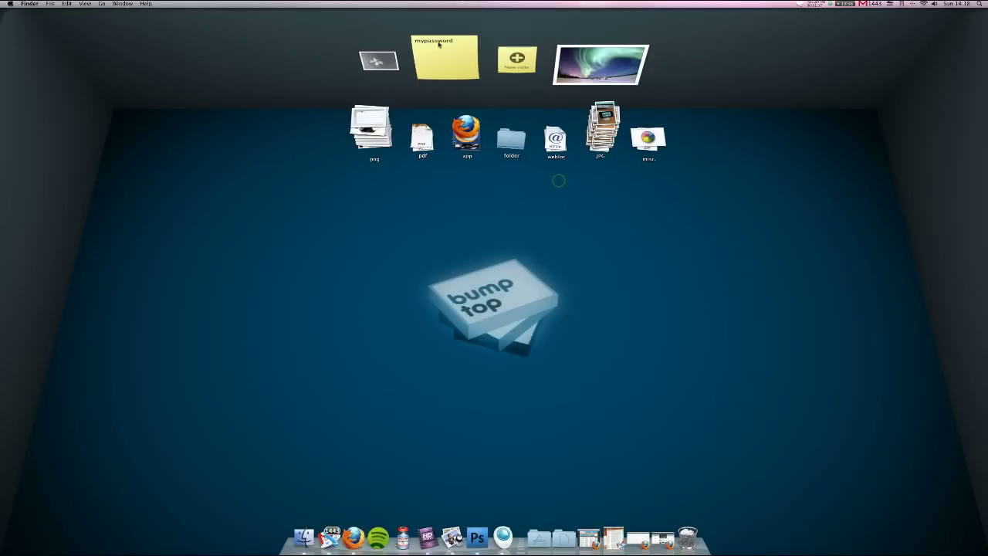
# - Pull the Beach_Ball image out of the misc pile and pin it on the back wall
pyautogui.click(387, 60)
pyautogui.doubleClick(644, 139)
pyautogui.moveTo(607, 124)
pyautogui.mouseDown()
pyautogui.moveTo(576, 267)
pyautogui.moveTo(914, 166)
pyautogui.mouseUp()
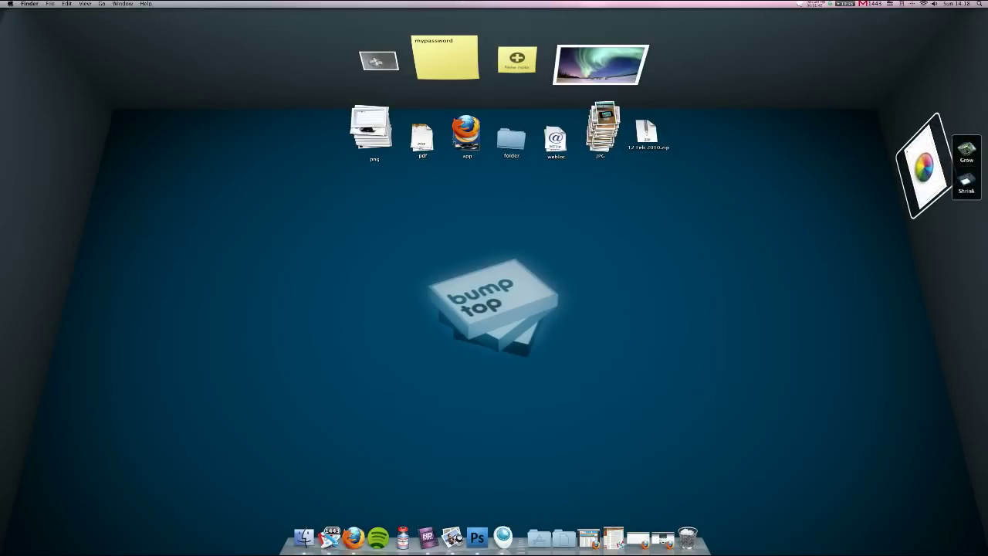
pyautogui.moveTo(927, 167)
pyautogui.mouseDown()
pyautogui.moveTo(827, 75)
pyautogui.moveTo(775, 87)
pyautogui.mouseUp()
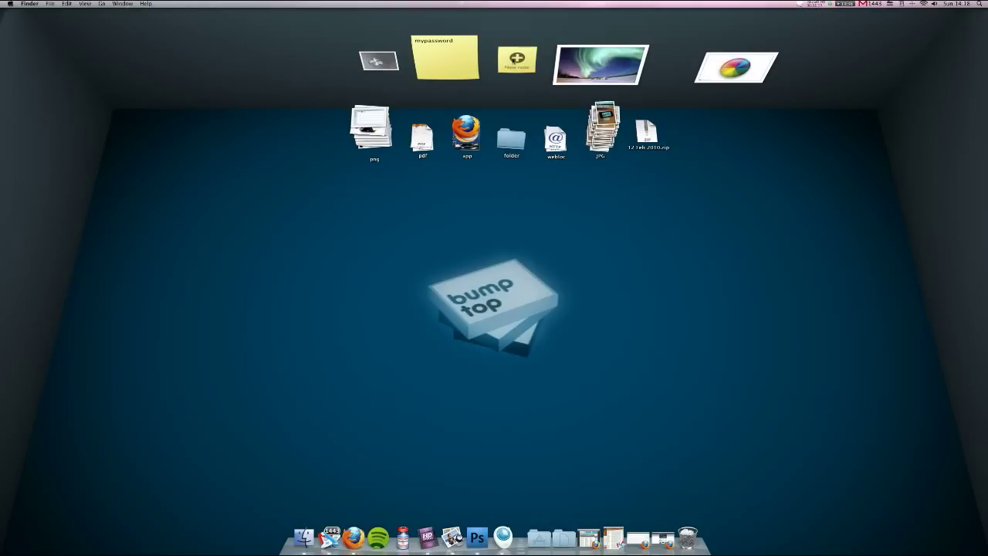
# - Write a new sticky note reading 'shopping list', 'beef', 'cheese'
pyautogui.click(514, 58)
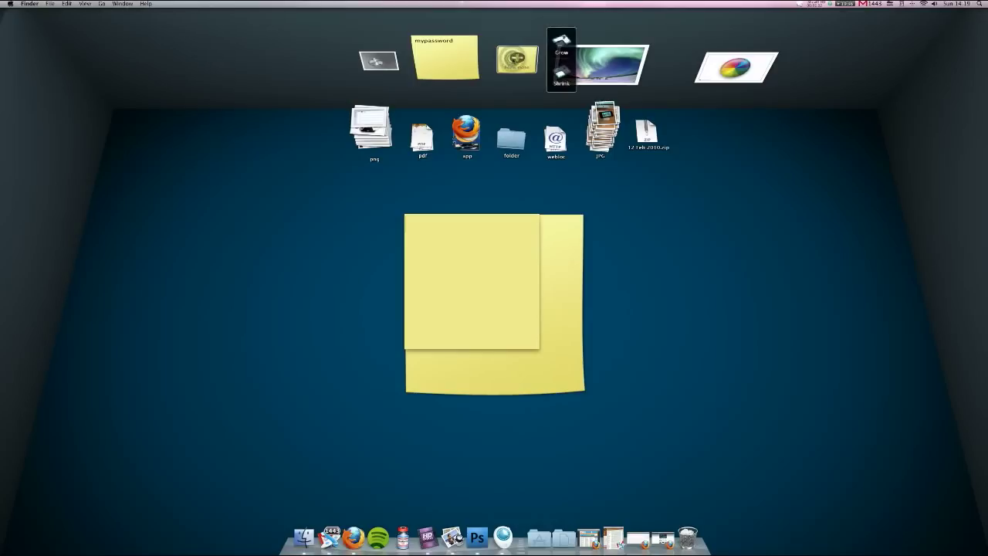
pyautogui.click(445, 283)
pyautogui.write('s')
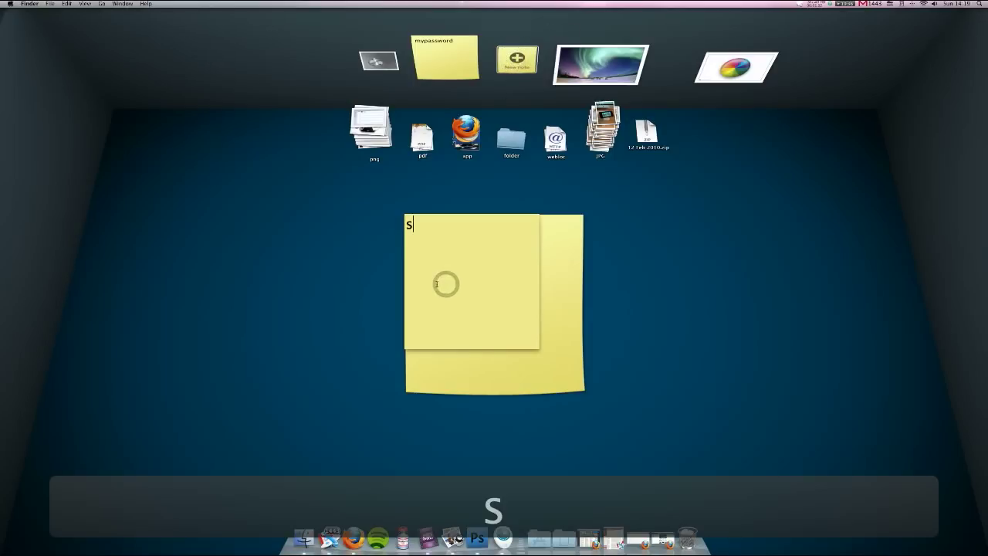
pyautogui.write('hoppin')
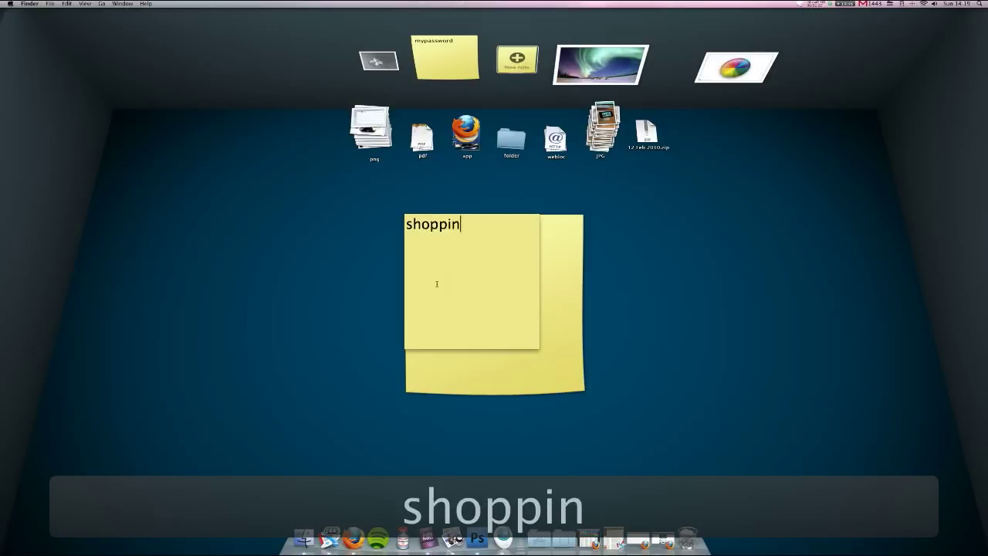
pyautogui.write('g list')
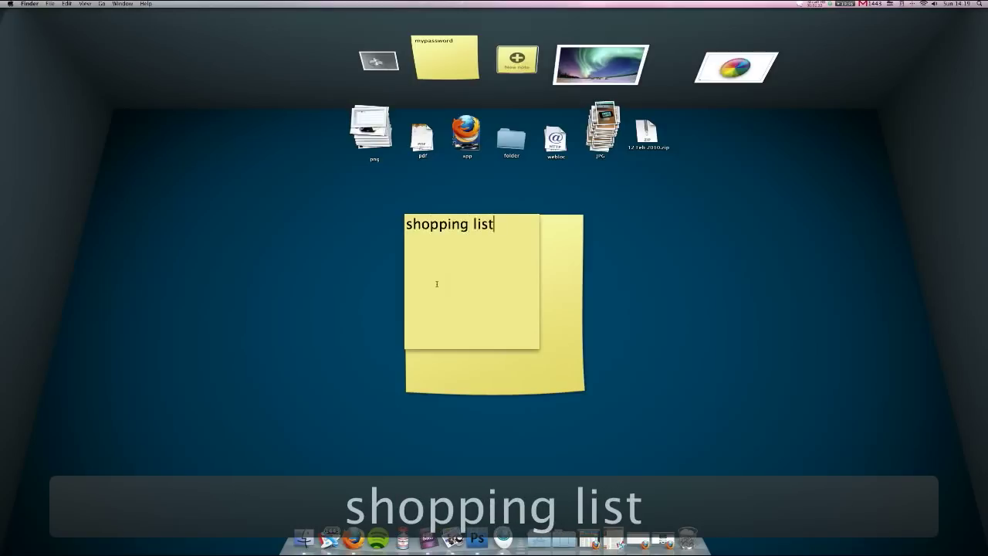
pyautogui.press('Tab')
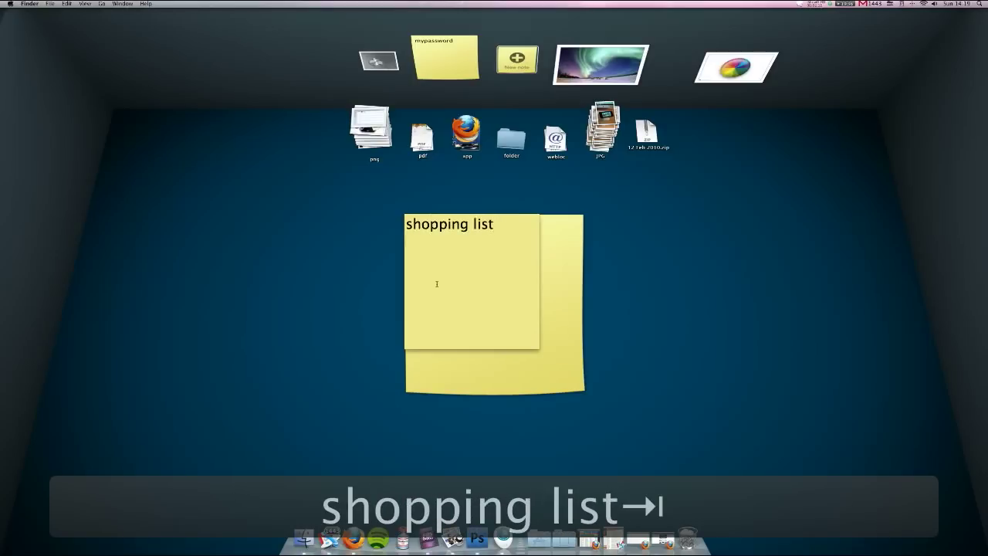
pyautogui.write('beef')
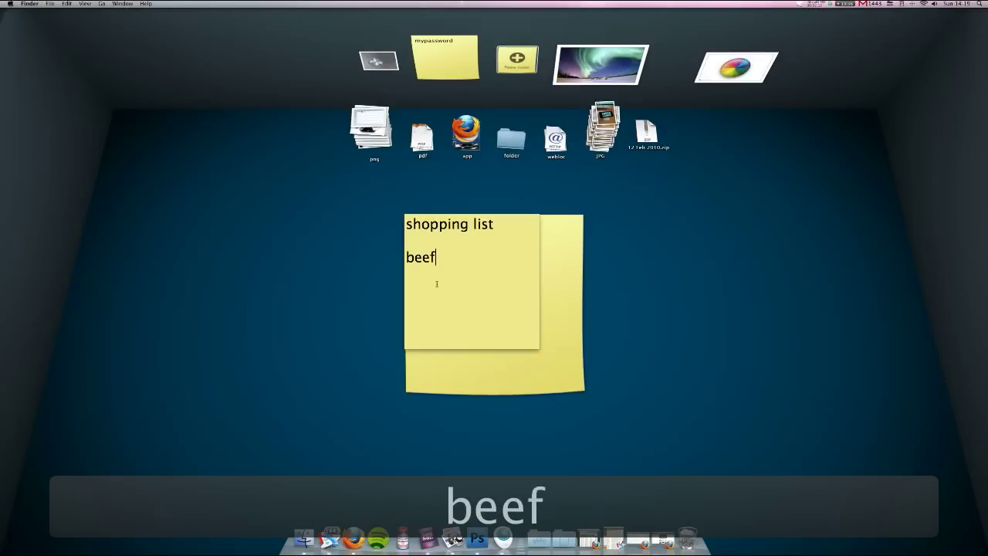
pyautogui.press('Return')
pyautogui.write('cheese')
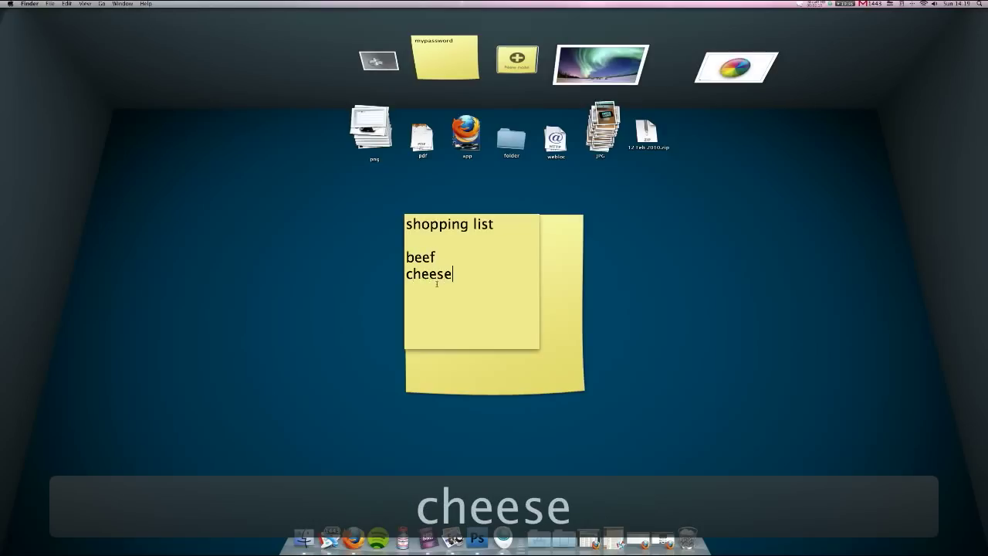
pyautogui.click(746, 340)
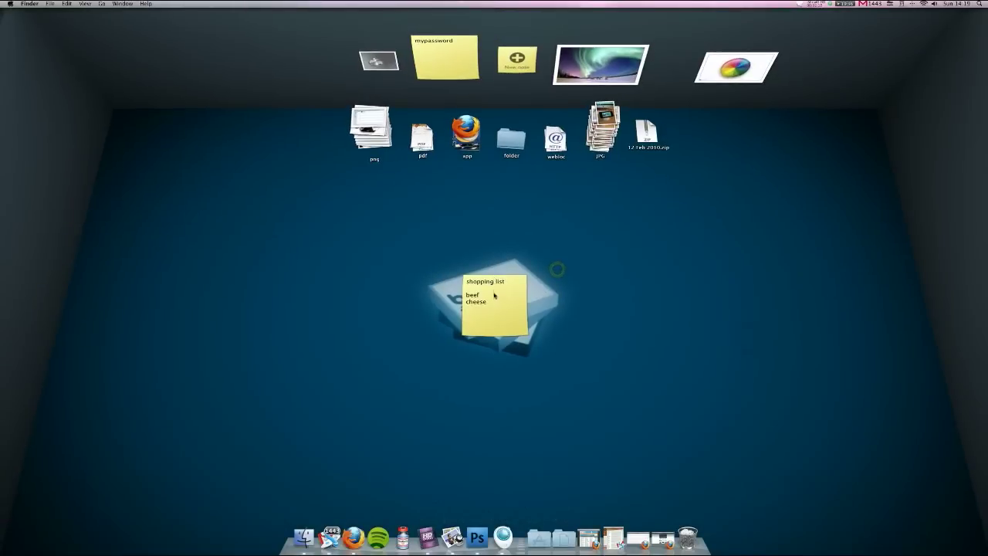
# - Hang the shopping-list note on the back wall beside the colour-wheel picture
pyautogui.moveTo(496, 295); pyautogui.dragTo(832, 87)
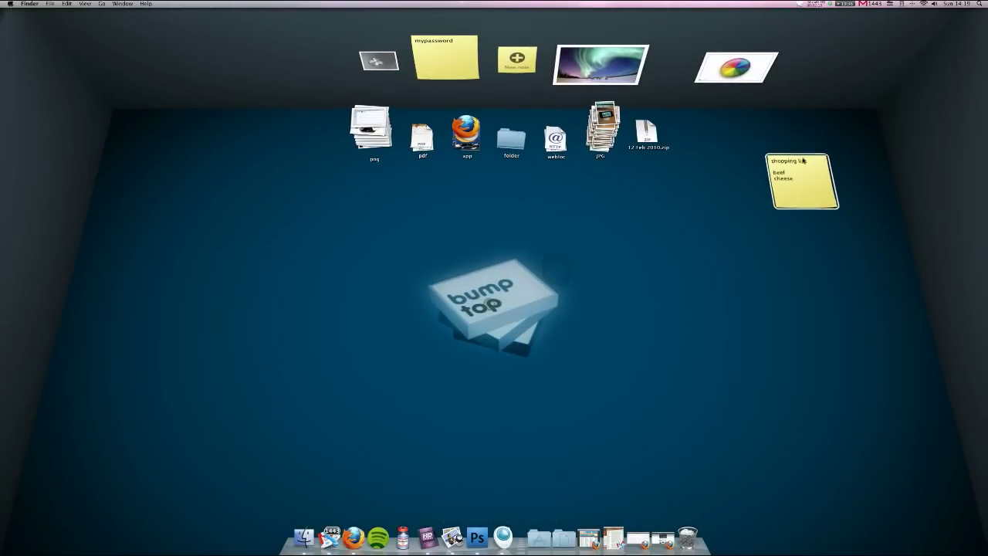
pyautogui.click(818, 127)
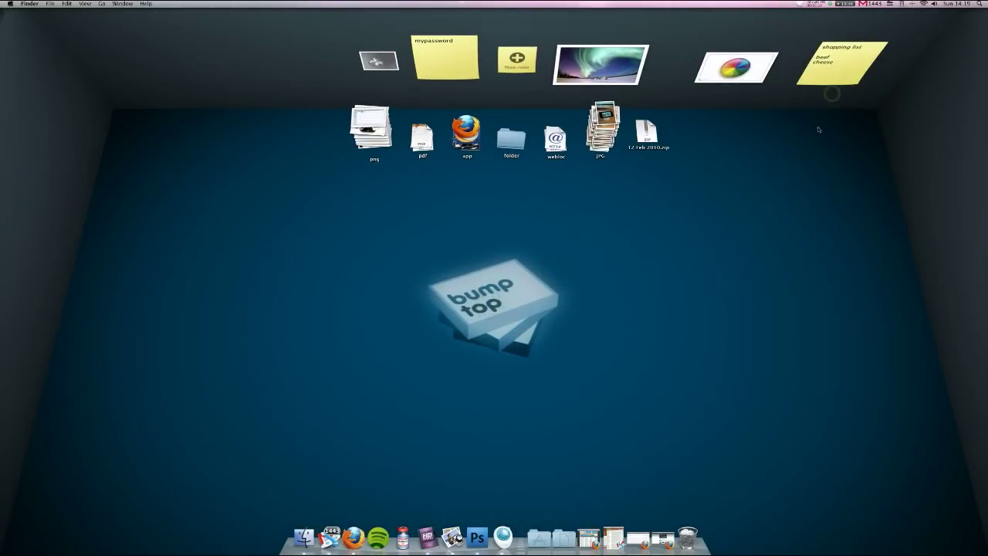
pyautogui.click(914, 47)
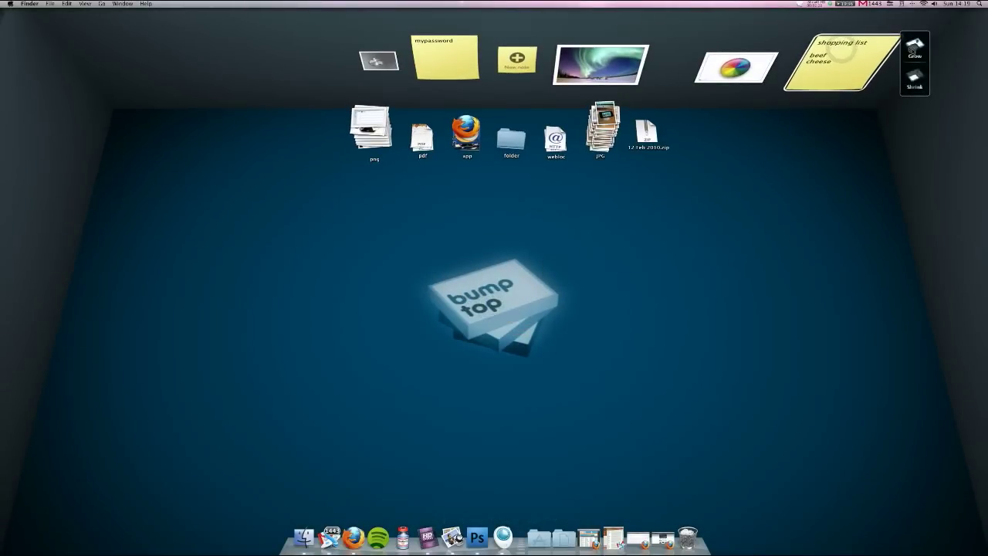
pyautogui.click(914, 77)
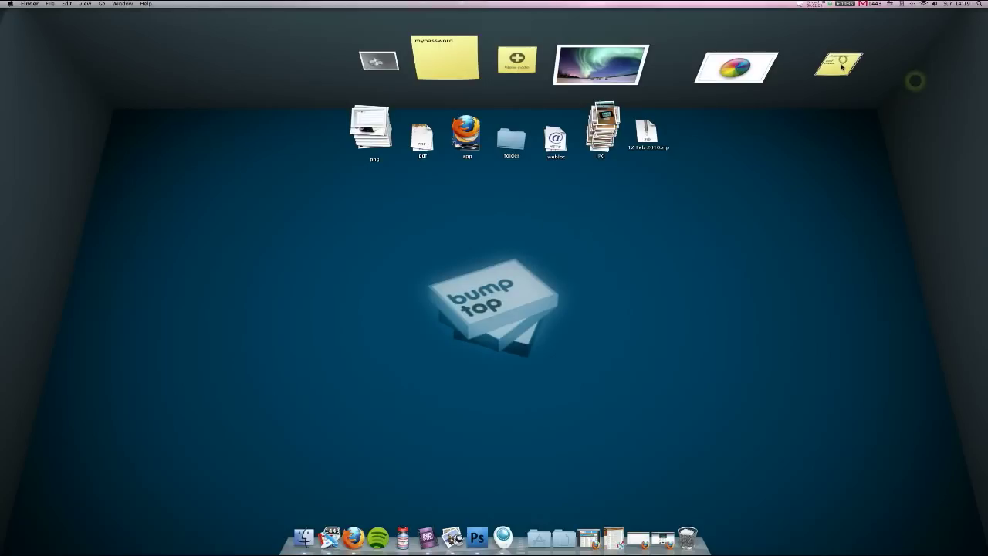
pyautogui.click(547, 236)
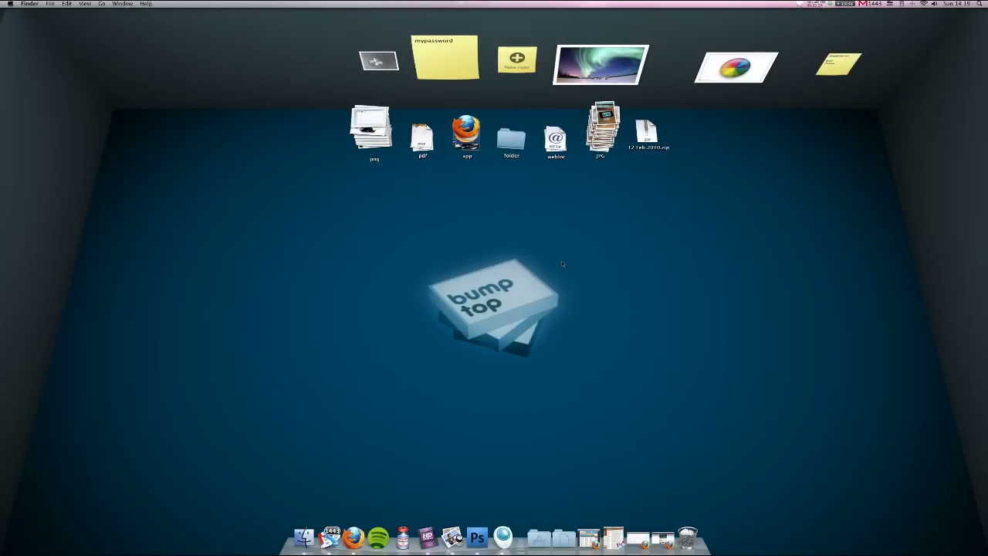
# - From a top-down view, browse the JPG photos in grid view and close the grid
pyautogui.doubleClick(561, 264)
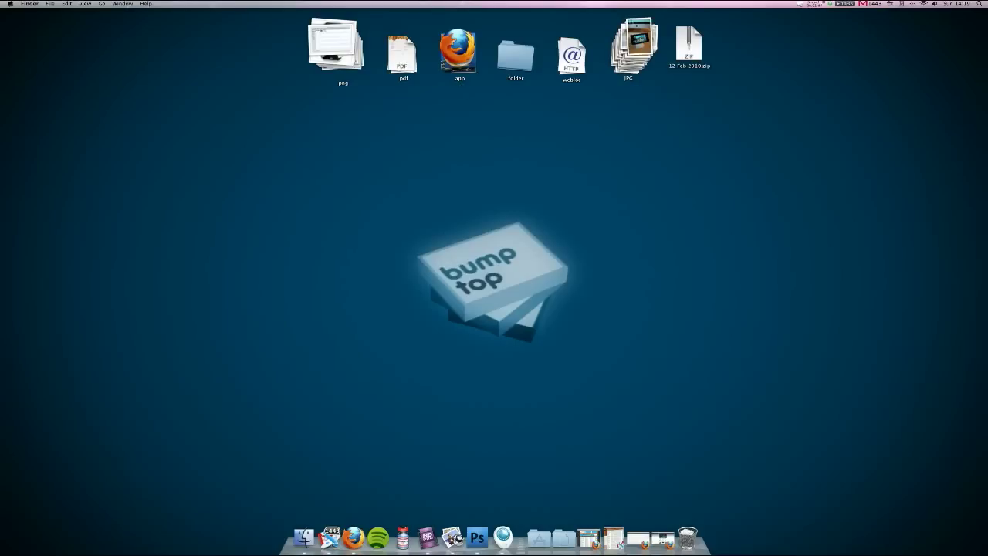
pyautogui.scroll(-3, 626, 39)
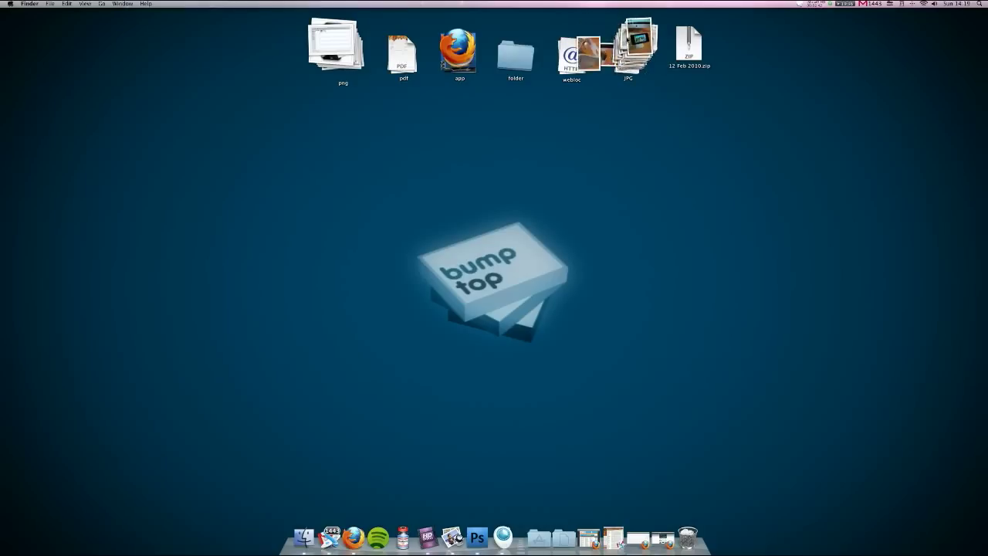
pyautogui.doubleClick(635, 37)
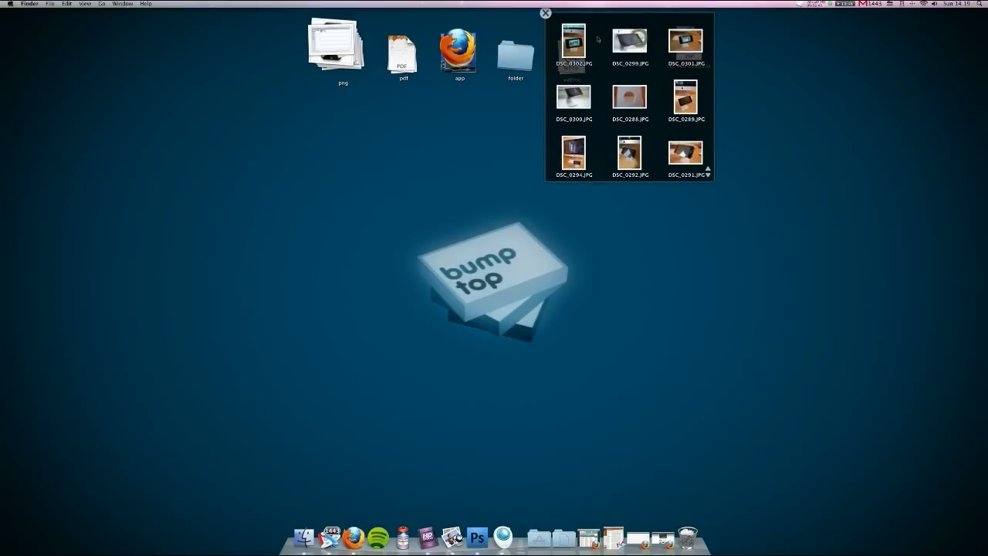
pyautogui.scroll(-3, 639, 39)
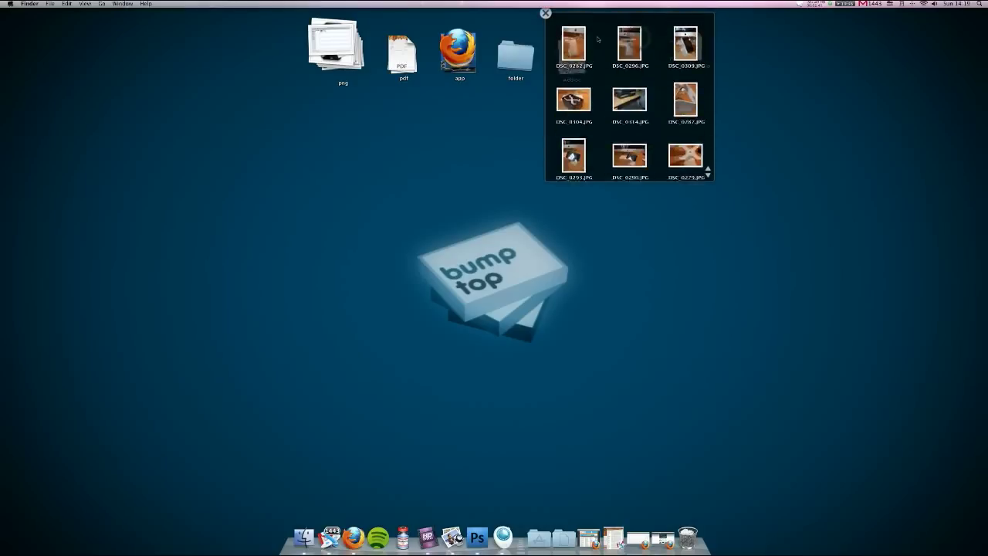
pyautogui.click(545, 14)
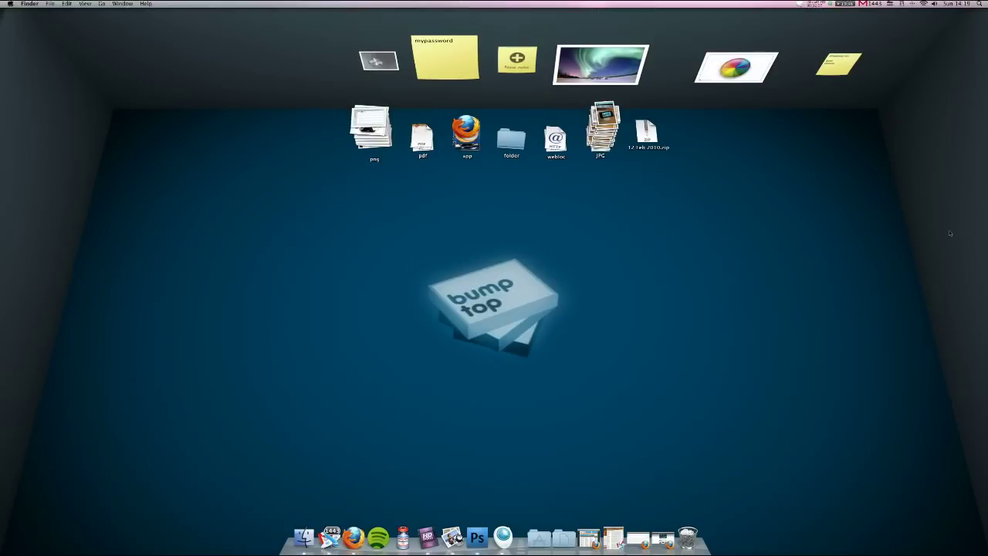
pyautogui.doubleClick(786, 52)
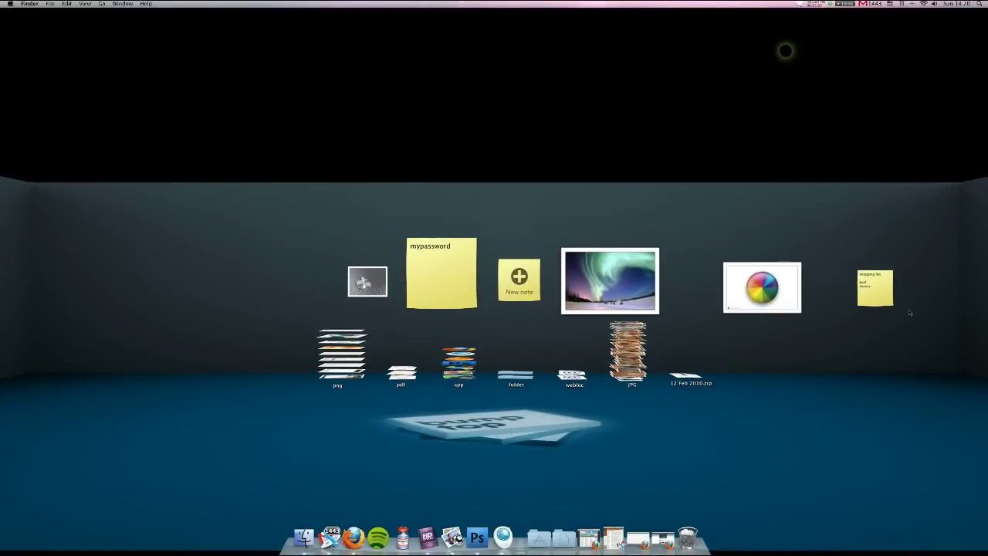
pyautogui.doubleClick(984, 319)
pyautogui.doubleClick(984, 318)
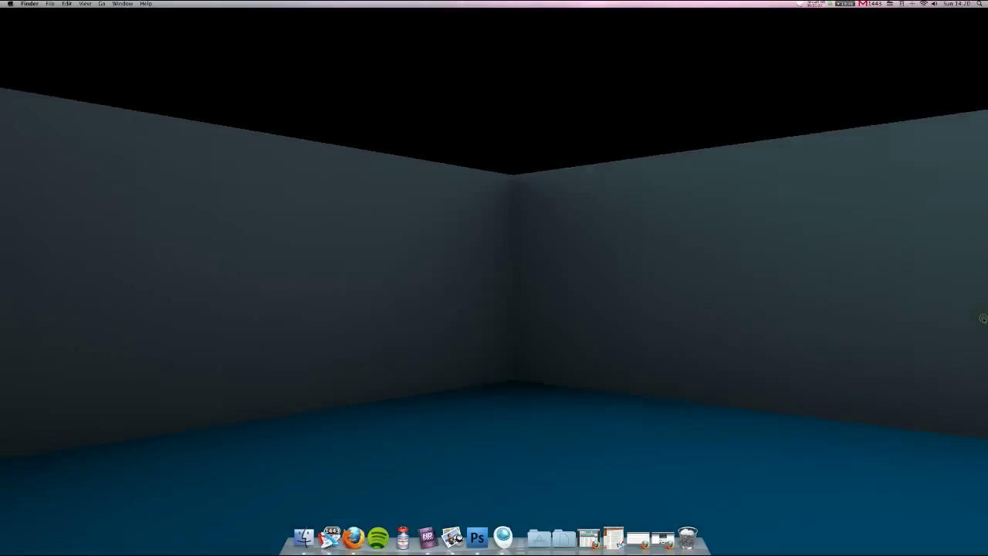
pyautogui.doubleClick(982, 316)
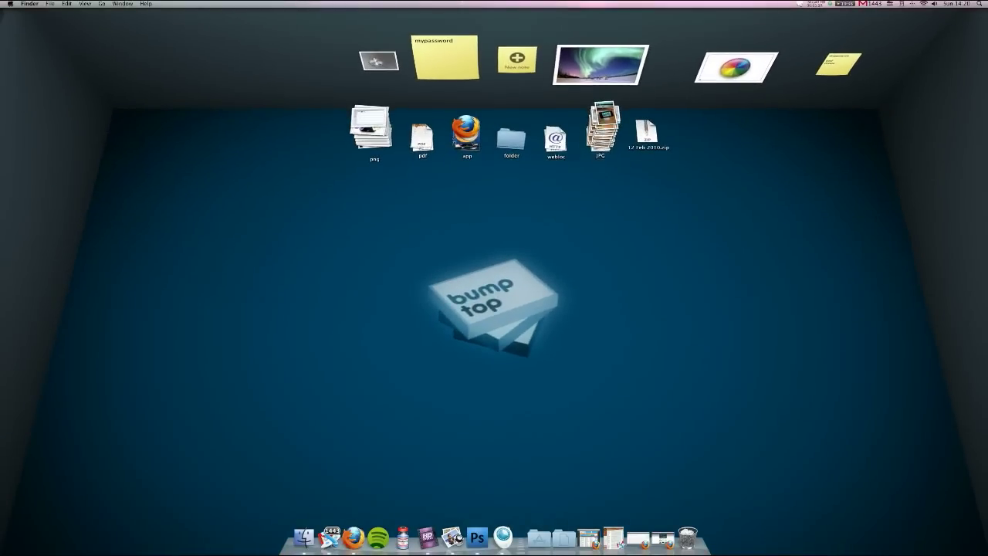
pyautogui.doubleClick(810, 432)
pyautogui.doubleClick(799, 435)
pyautogui.write('f')
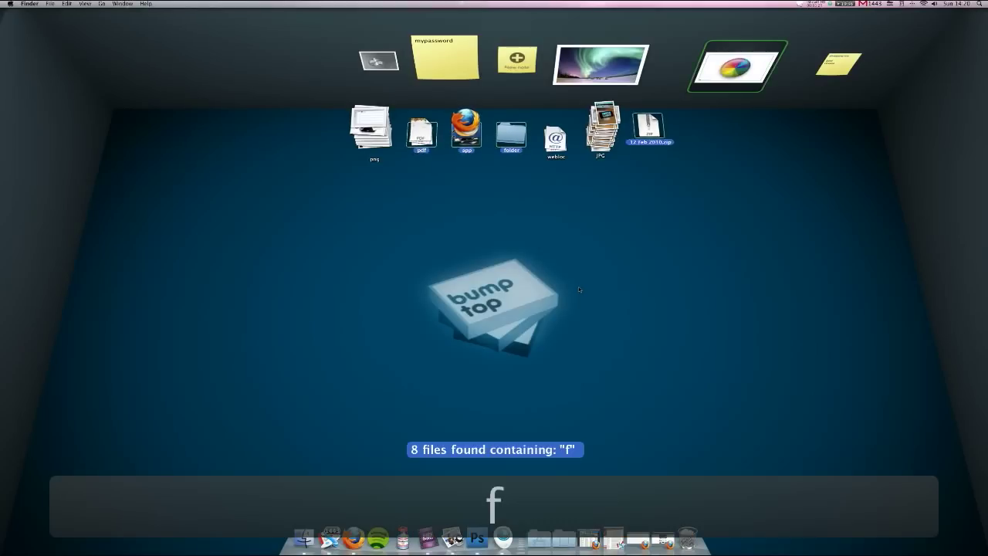
pyautogui.write('ire')
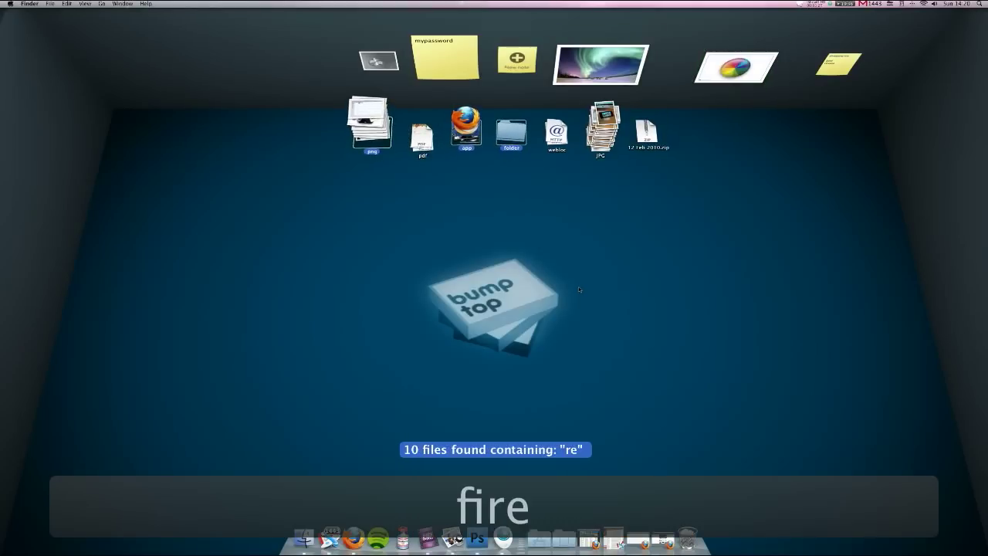
pyautogui.write('f')
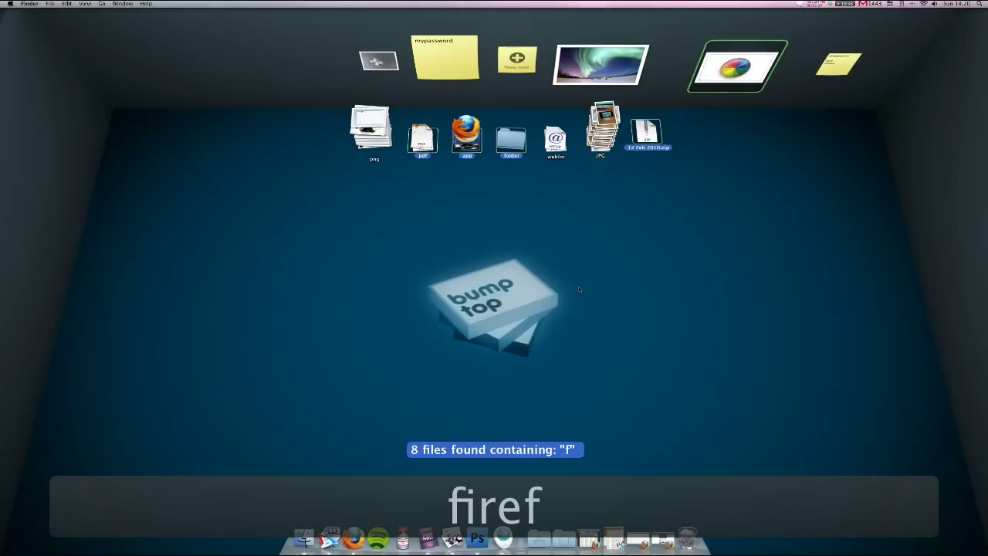
pyautogui.write('ox')
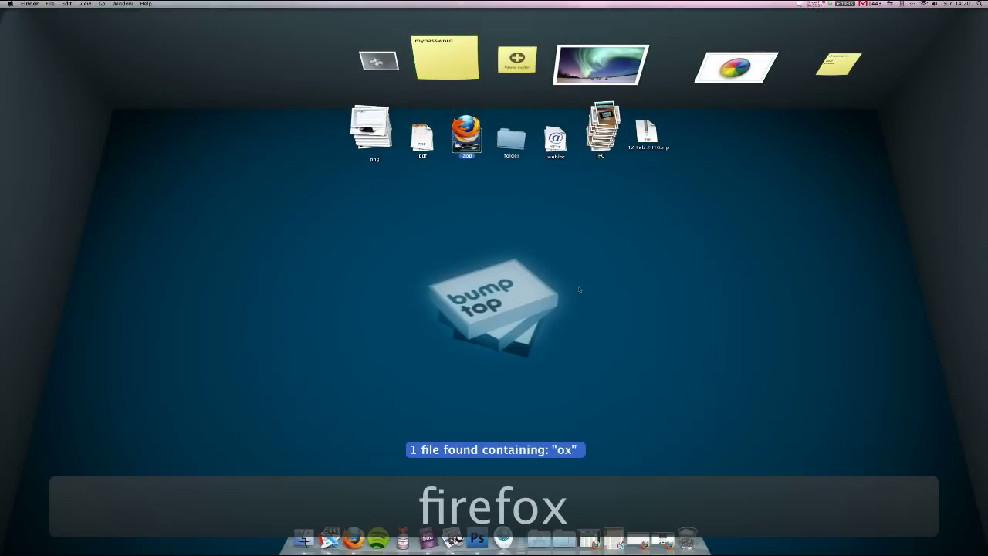
pyautogui.write('f')
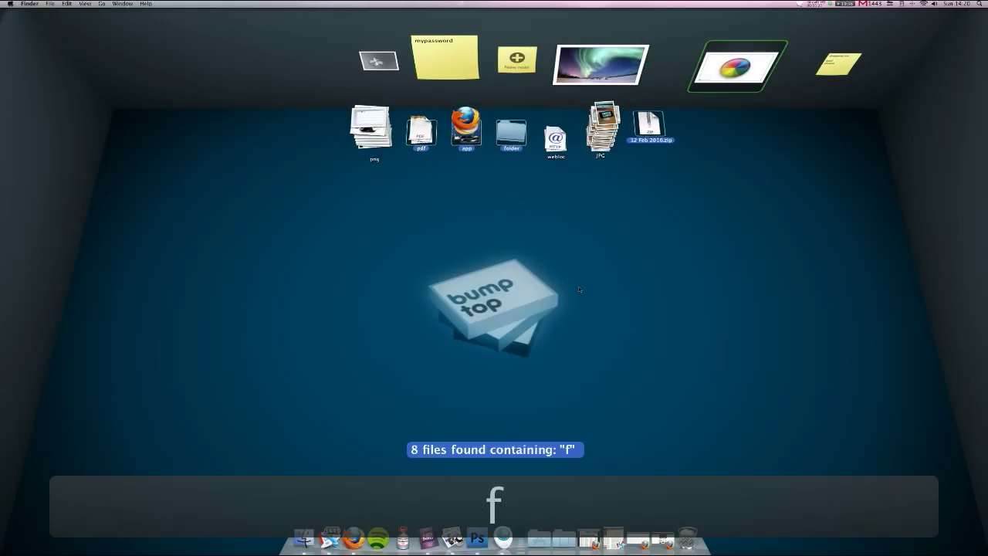
pyautogui.write('irefox')
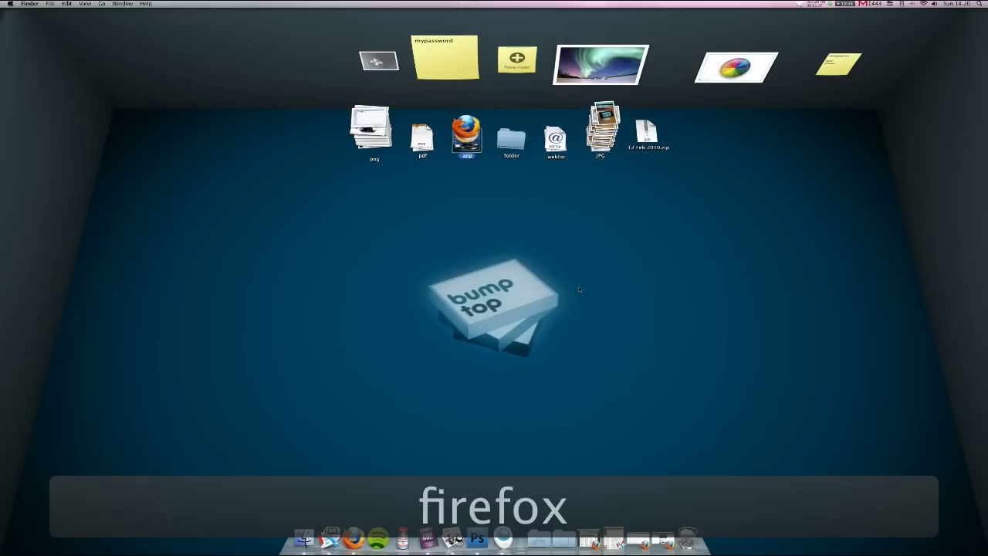
pyautogui.click(509, 139)
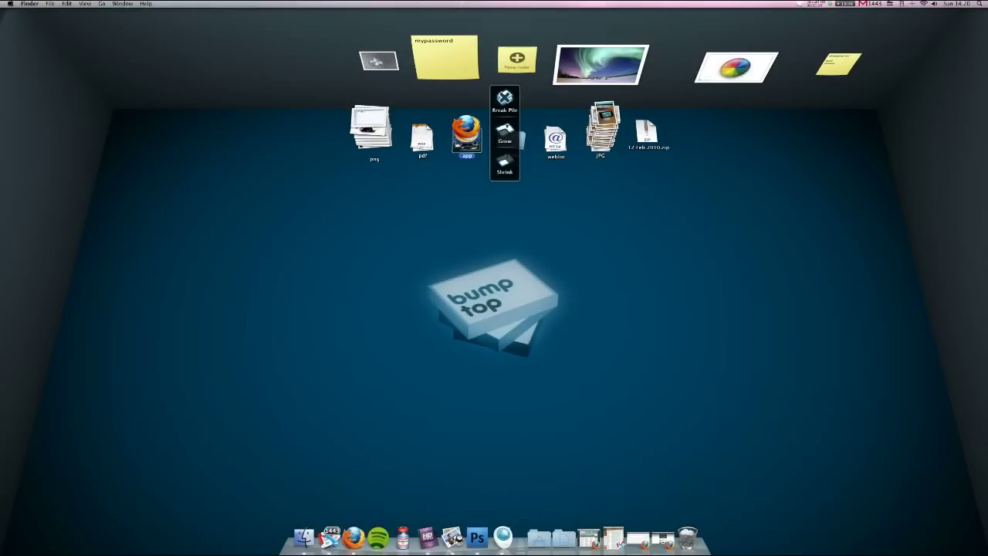
pyautogui.moveTo(510, 139); pyautogui.dragTo(433, 133)
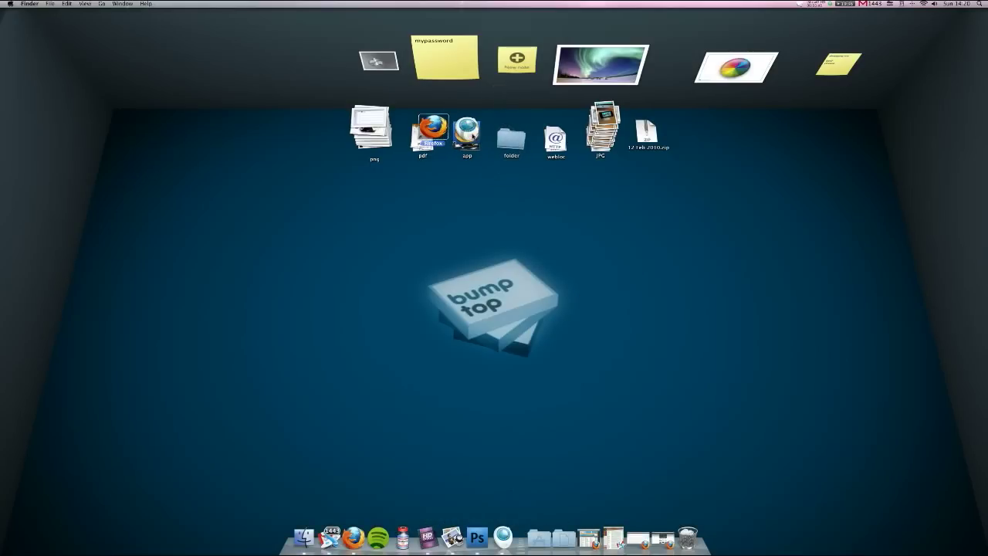
pyautogui.click(525, 230)
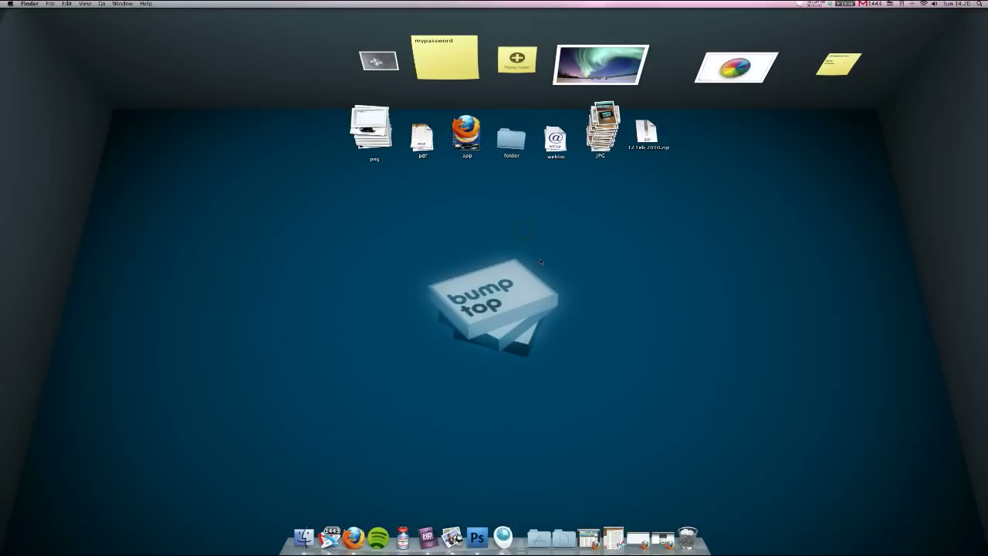
pyautogui.write('billin')
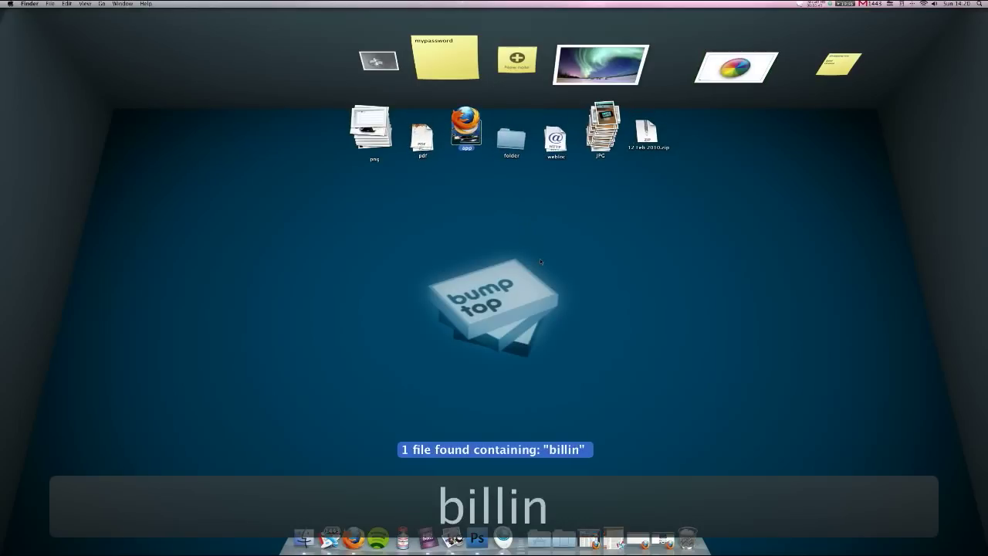
pyautogui.write('gs')
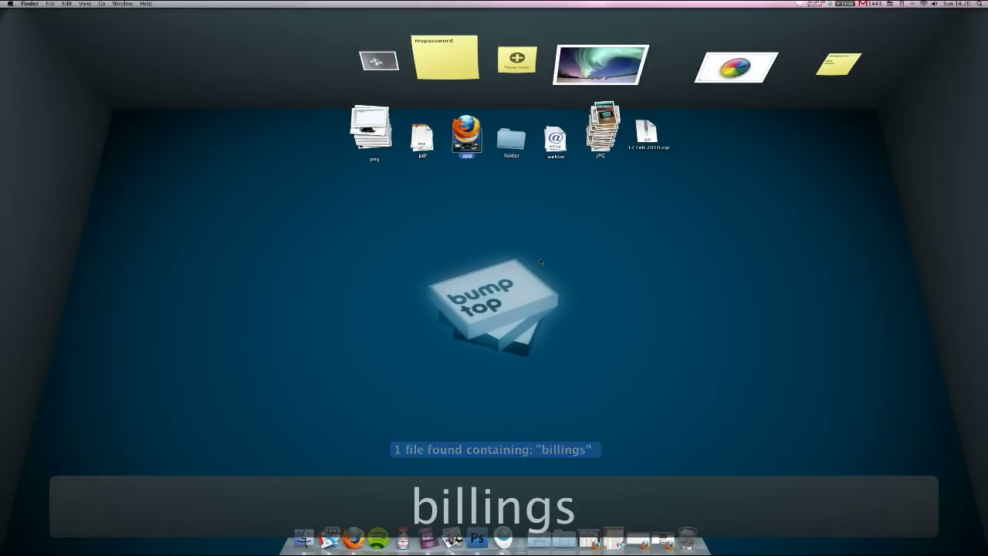
pyautogui.press('Return')
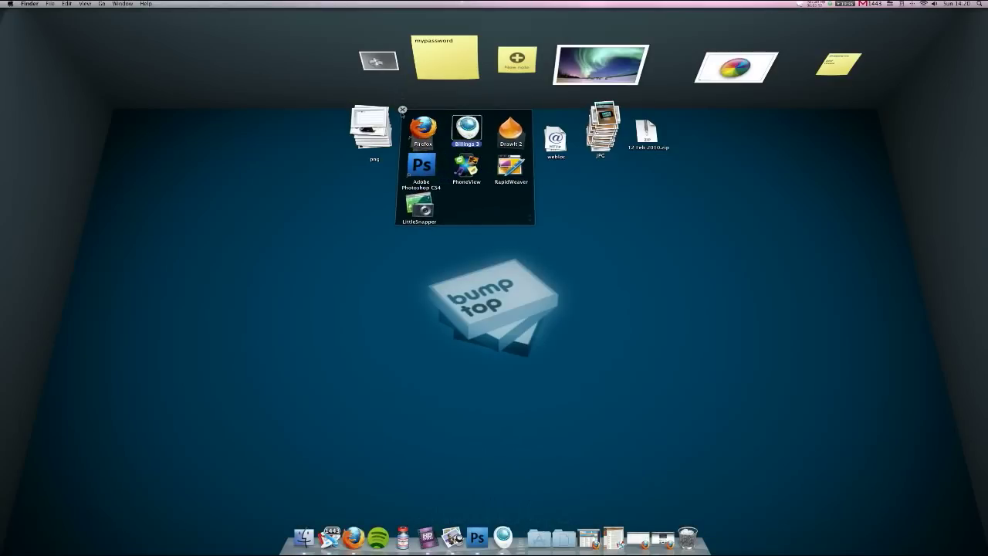
pyautogui.click(402, 109)
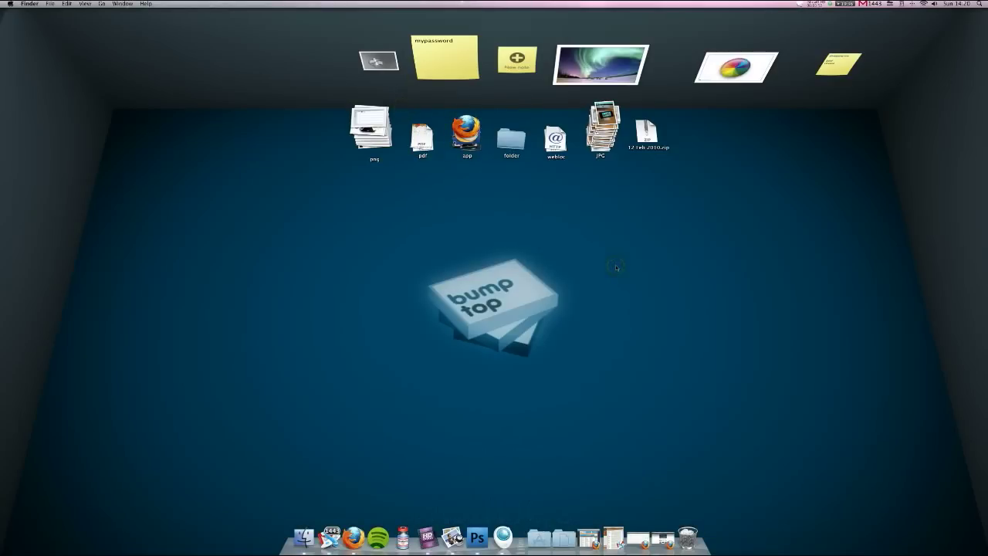
pyautogui.scroll(-3, 621, 114)
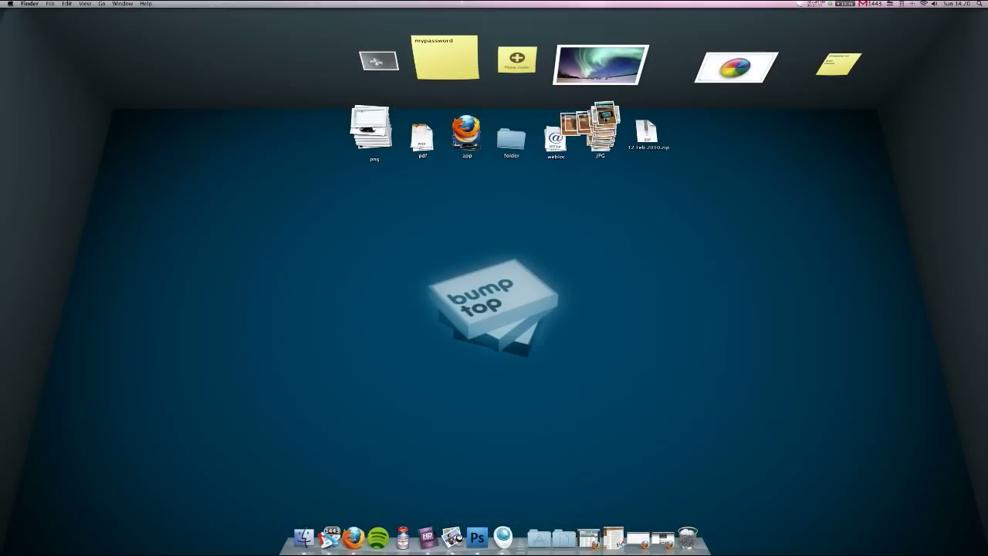
pyautogui.scroll(3, 602, 123)
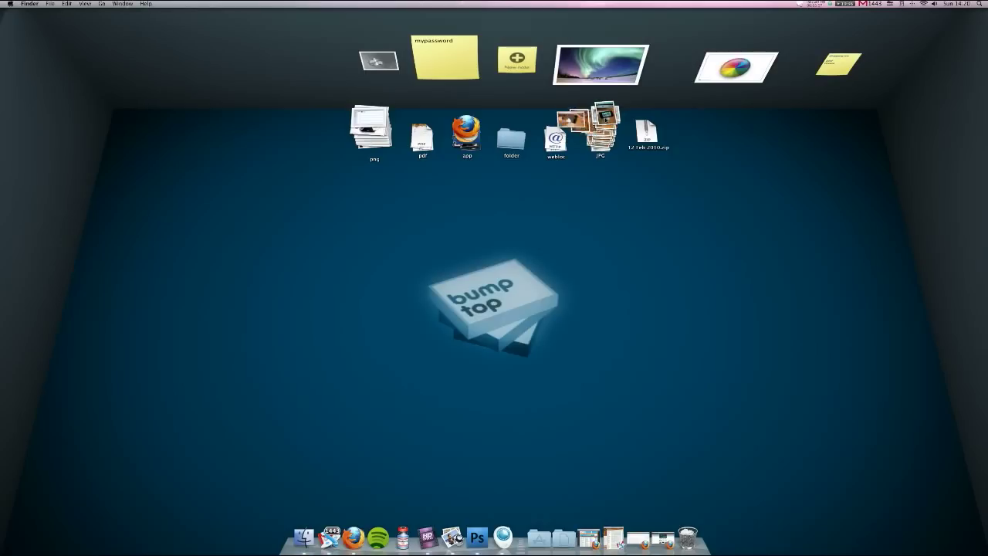
pyautogui.click(613, 187)
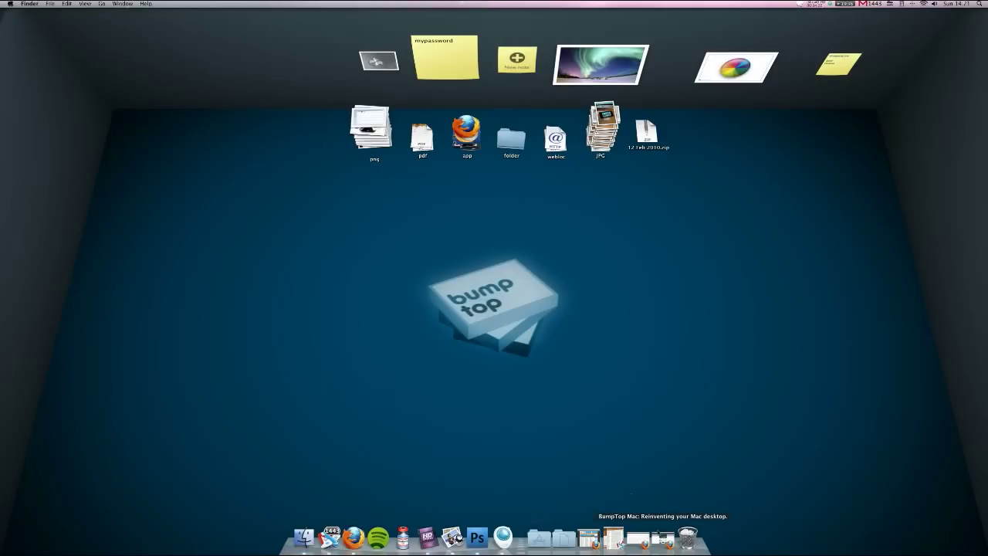
# - Restore the BumpTop Mac page in Firefox and follow the link to the bumptop.com home page
pyautogui.click(661, 539)
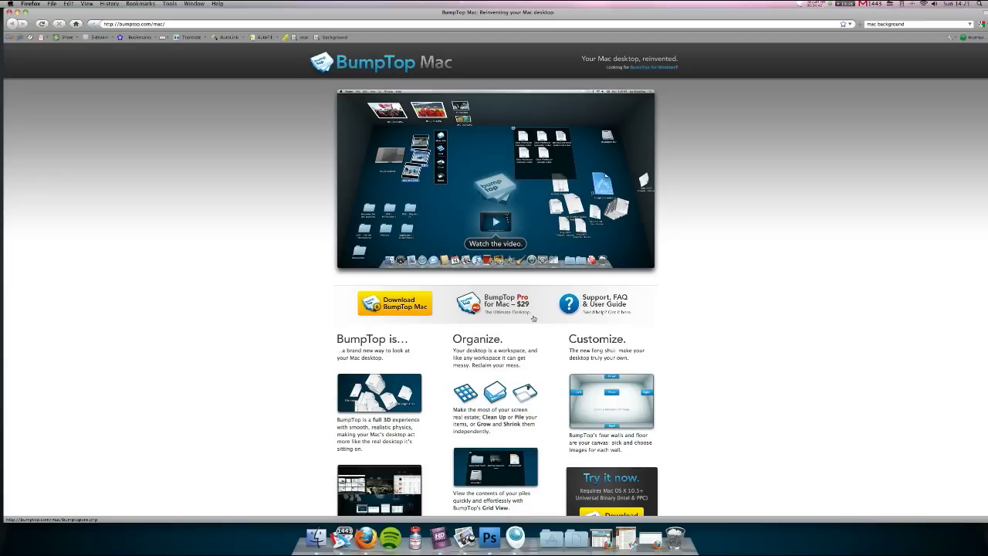
pyautogui.scroll(-5, 532, 318)
pyautogui.scroll(3, 532, 318)
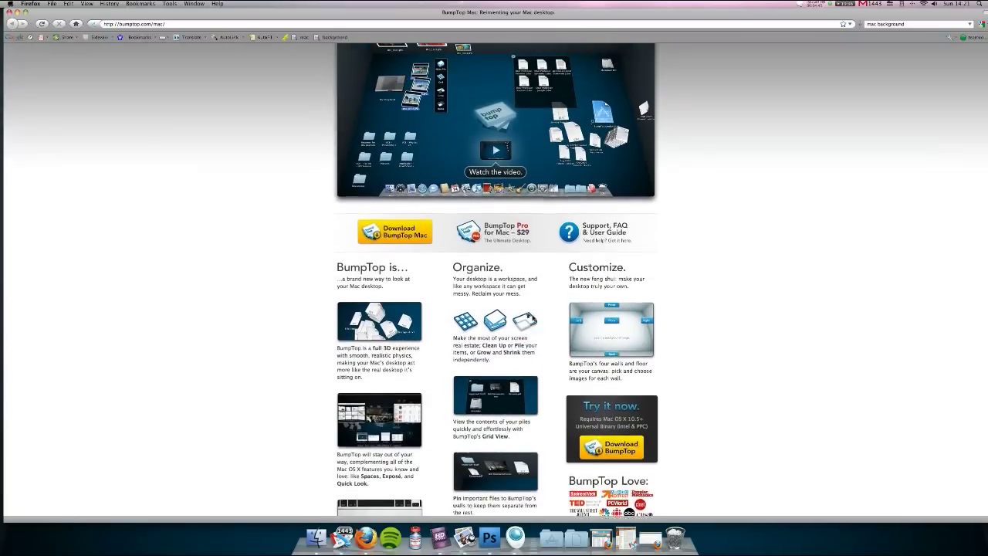
pyautogui.scroll(2, 533, 318)
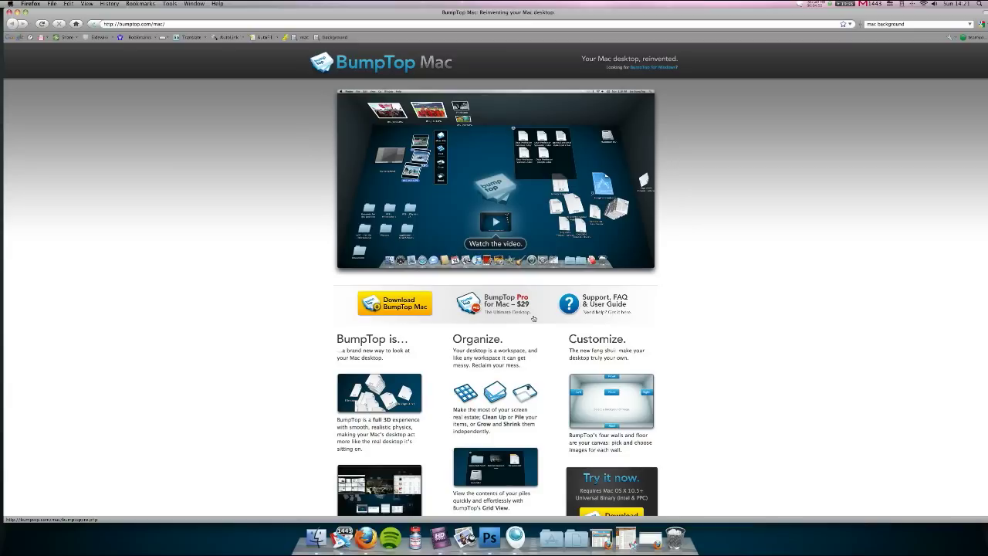
pyautogui.click(654, 68)
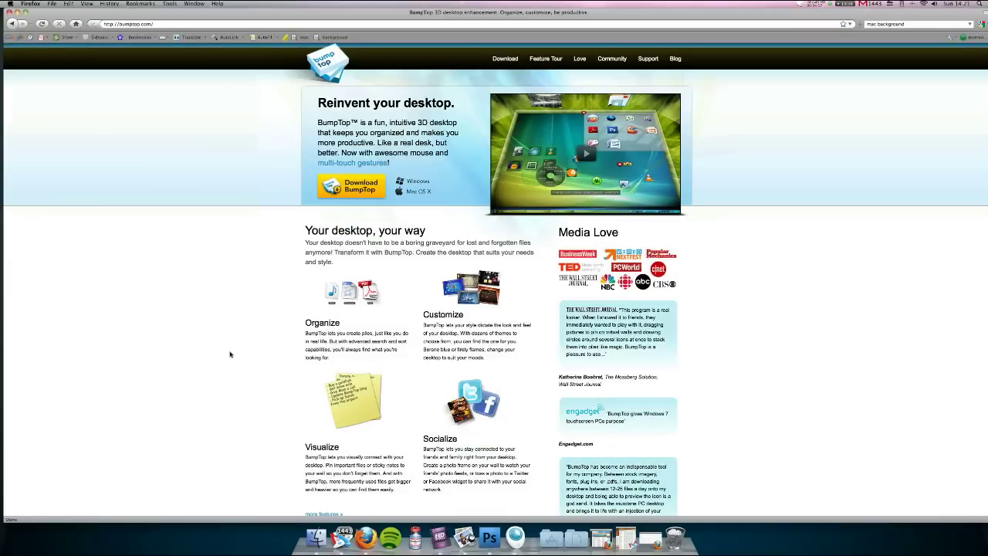
pyautogui.click(16, 13)
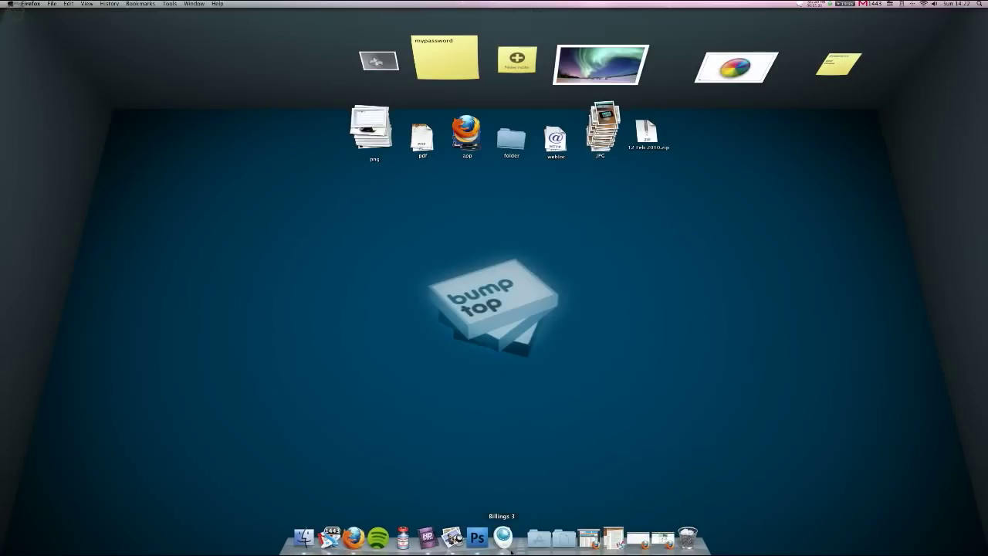